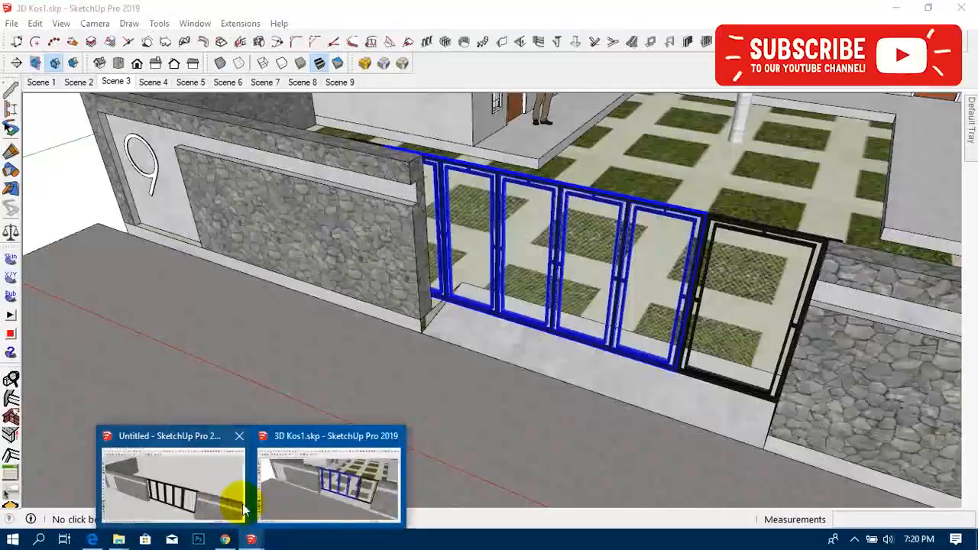
# In the Untitled model, select the multi-panel sliding gate group between the stone walls and open its component attributes.
pyautogui.moveTo(420, 349); pyautogui.dragTo(443, 327, button='middle')
pyautogui.scroll(-1, 451, 321)
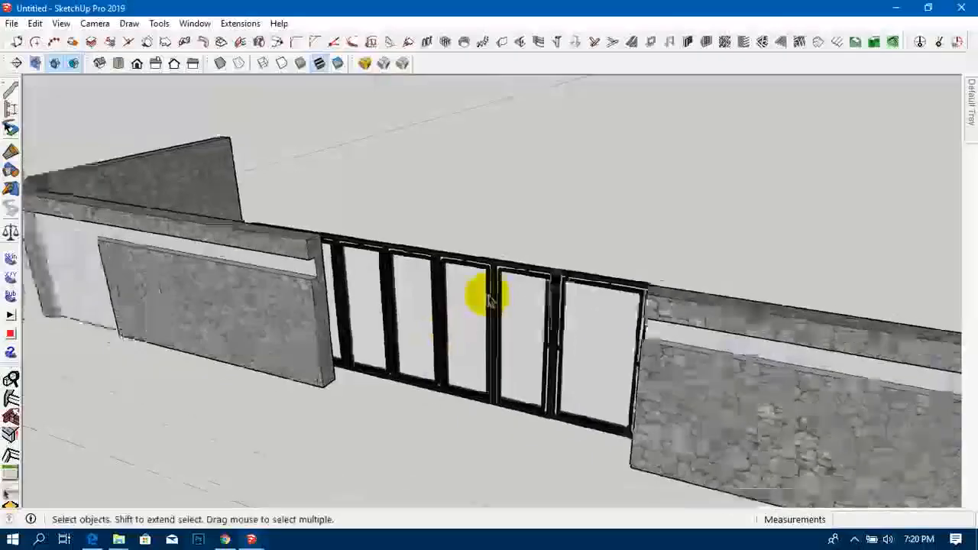
pyautogui.scroll(2, 443, 329)
pyautogui.click(443, 289)
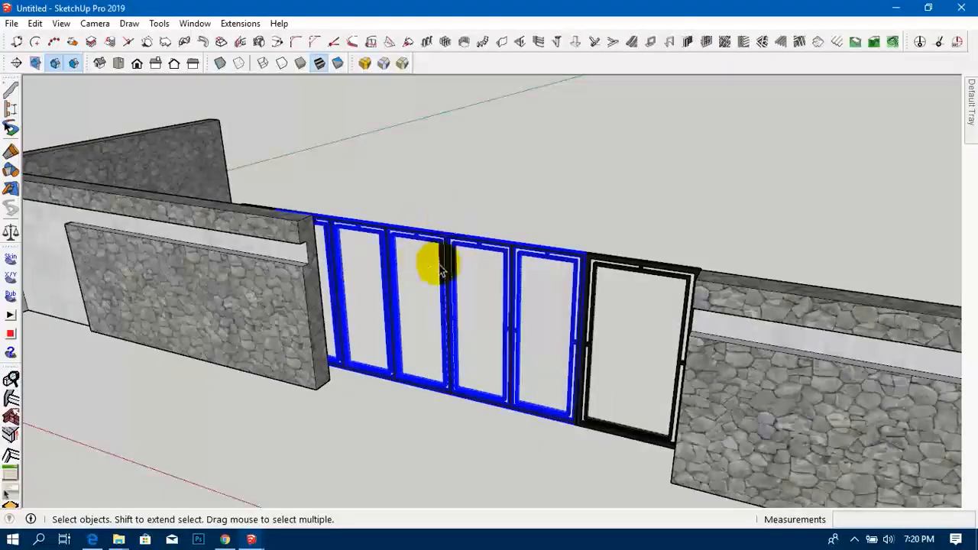
pyautogui.click(195, 24)
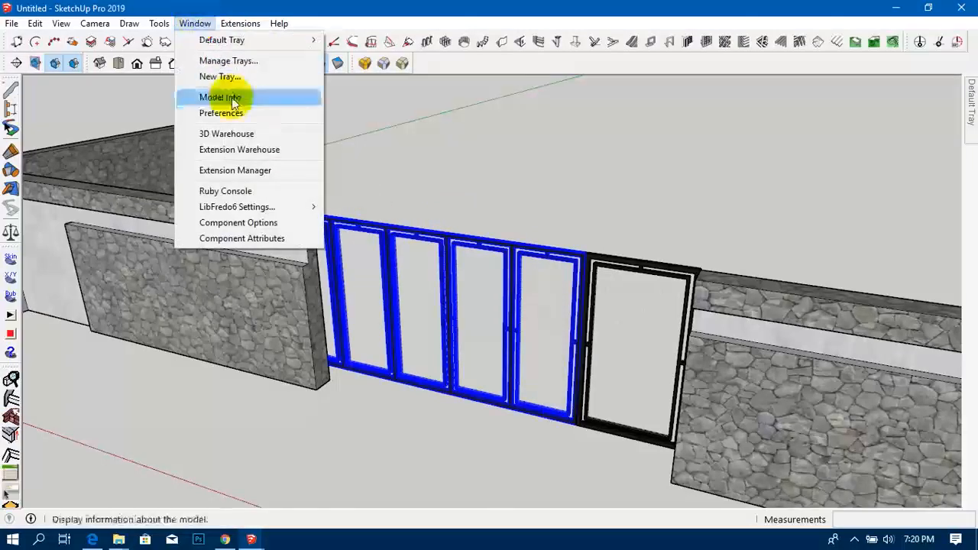
pyautogui.click(240, 238)
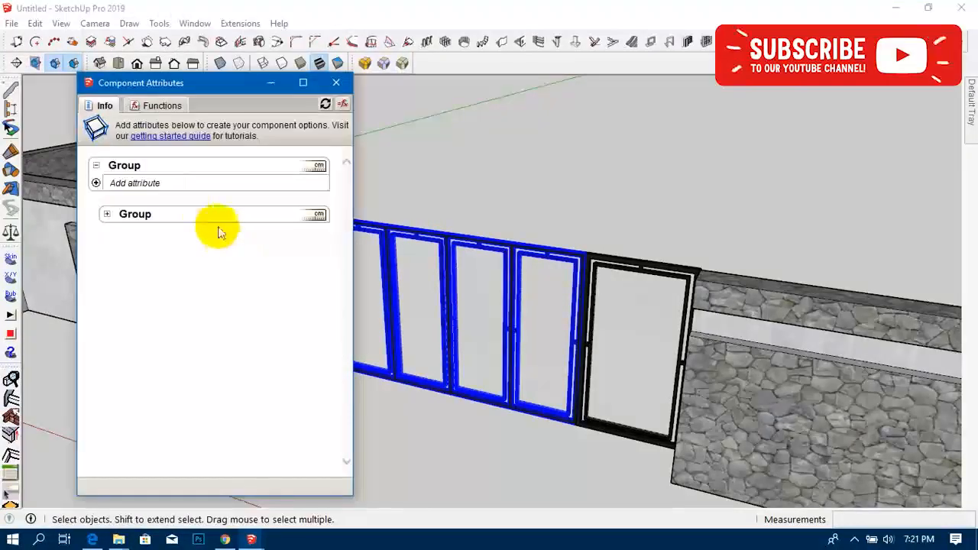
# Examine how the gate and walls lie relative to the model's origin and its red, green and blue axes.
pyautogui.click(95, 183)
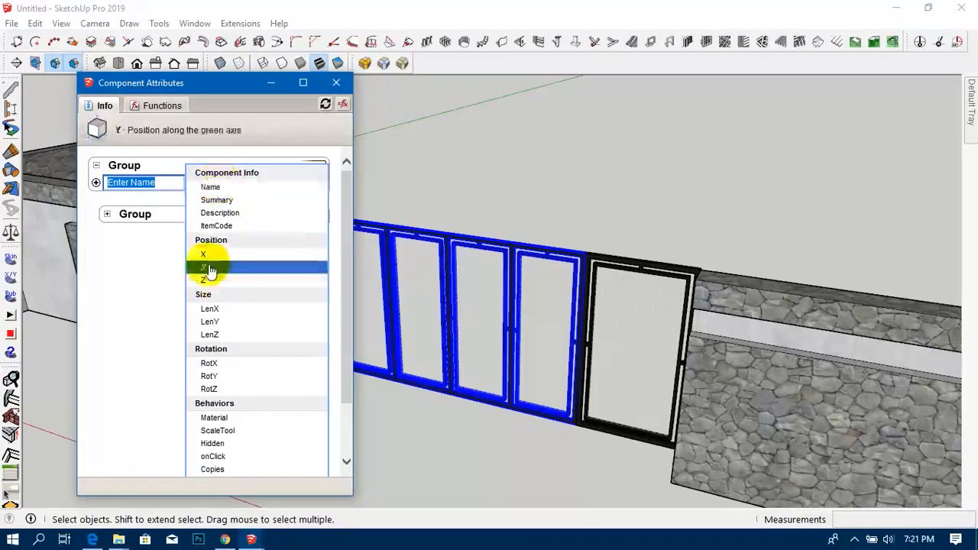
pyautogui.click(456, 201)
pyautogui.moveTo(456, 201); pyautogui.dragTo(363, 310, button='middle')
pyautogui.scroll(-4, 585, 276)
pyautogui.moveTo(496, 321); pyautogui.dragTo(745, 297, button='middle')
pyautogui.scroll(-2, 752, 294)
pyautogui.moveTo(586, 284); pyautogui.dragTo(652, 294, button='middle')
pyautogui.scroll(4, 417, 238)
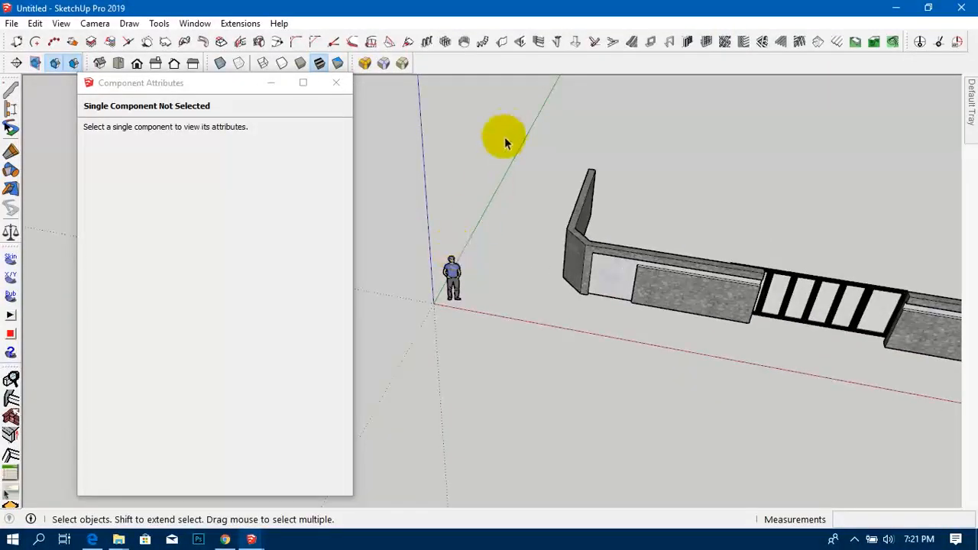
pyautogui.scroll(2, 427, 303)
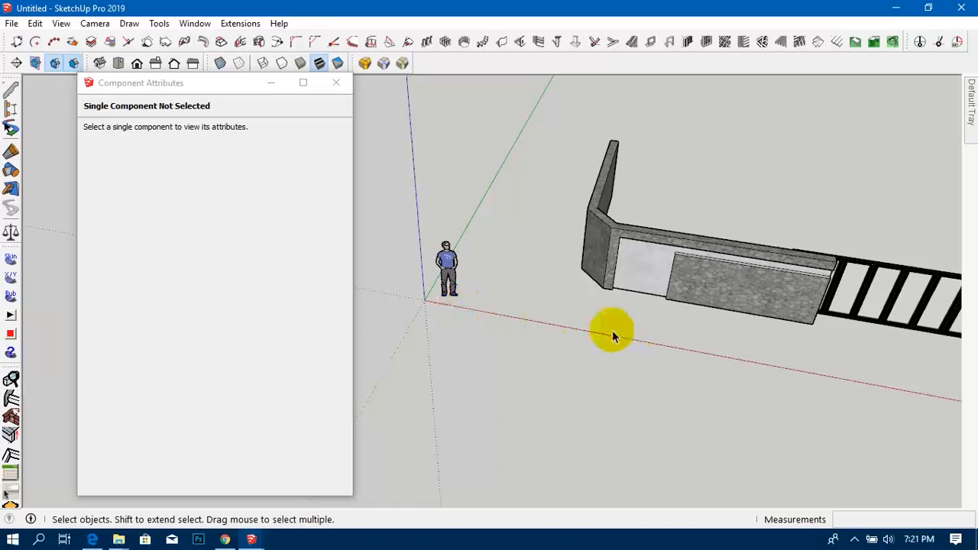
# Add the X position attribute to the multi-panel sliding gate group.
pyautogui.click(856, 284)
pyautogui.click(96, 182)
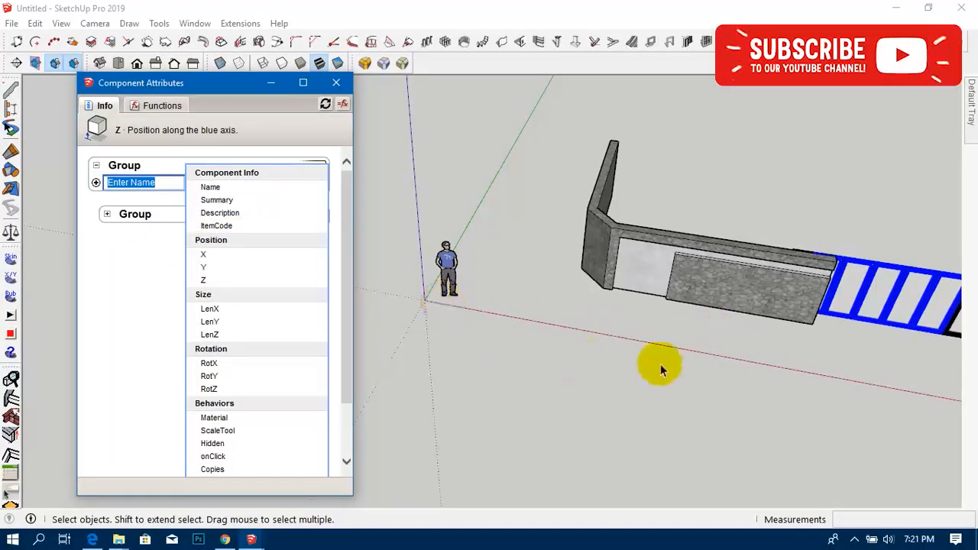
pyautogui.click(217, 257)
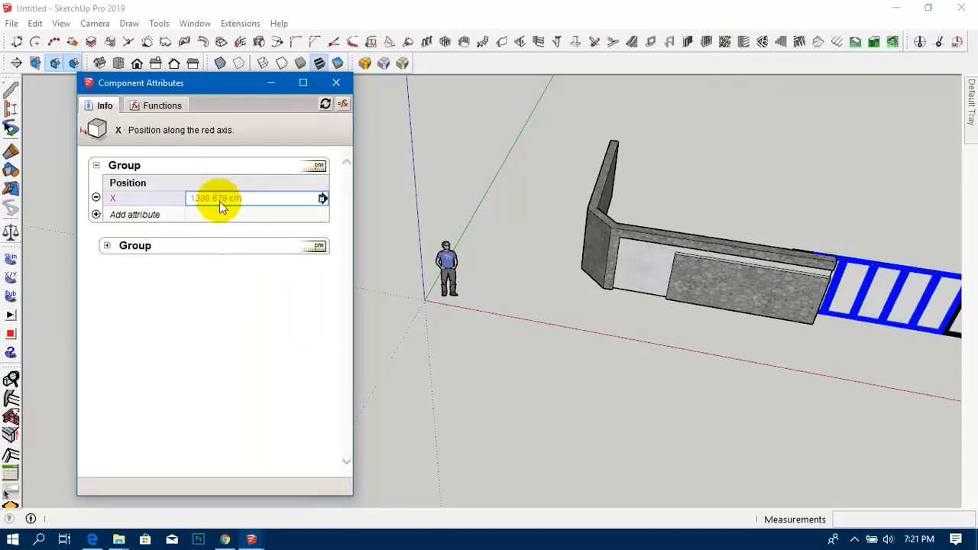
# Inspect the sliding gate from behind and in front, and check the origin of its group axes inside the group.
pyautogui.scroll(5, 810, 306)
pyautogui.scroll(-6, 489, 260)
pyautogui.scroll(3, 610, 262)
pyautogui.moveTo(601, 263); pyautogui.dragTo(520, 323, button='middle')
pyautogui.scroll(2, 505, 325)
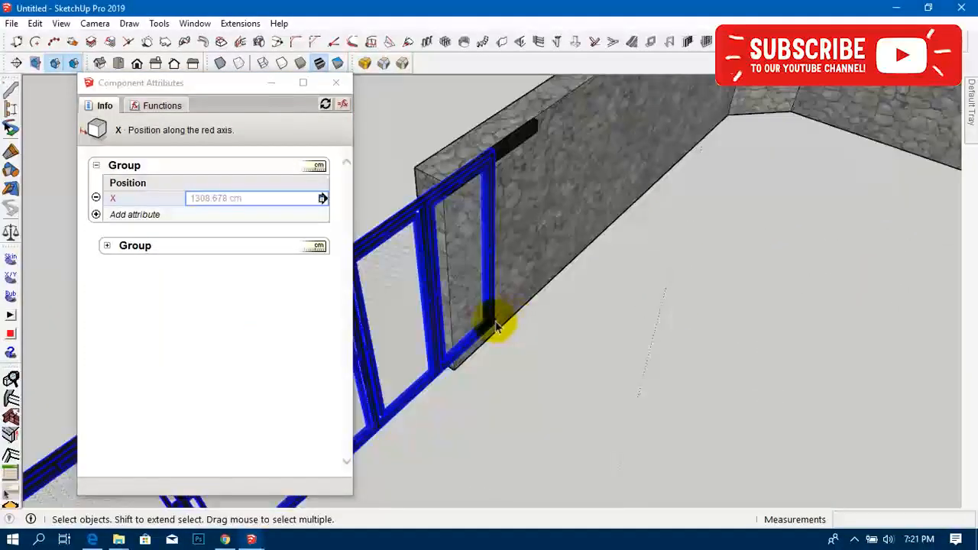
pyautogui.scroll(-5, 500, 320)
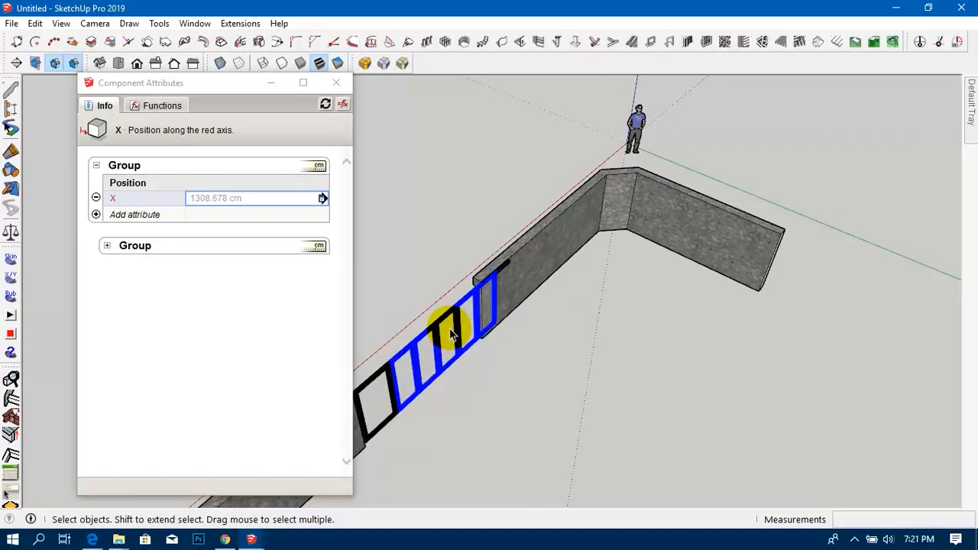
pyautogui.moveTo(453, 336); pyautogui.dragTo(767, 395, button='middle')
pyautogui.scroll(2, 772, 329)
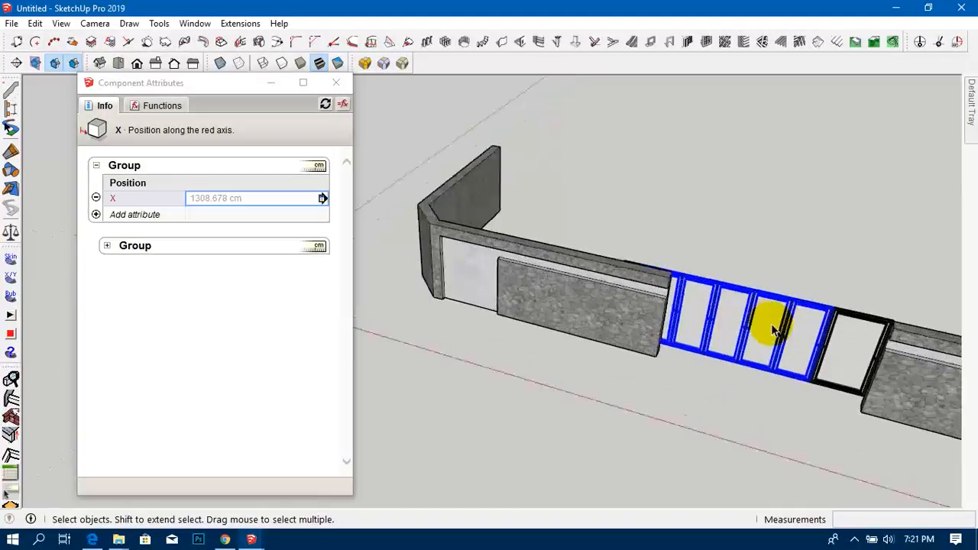
pyautogui.scroll(1, 773, 317)
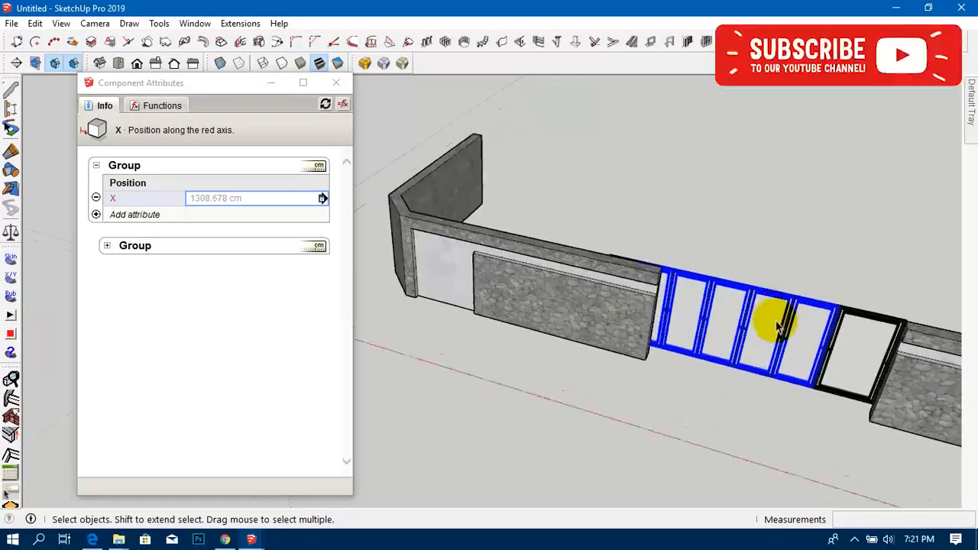
pyautogui.doubleClick(726, 321)
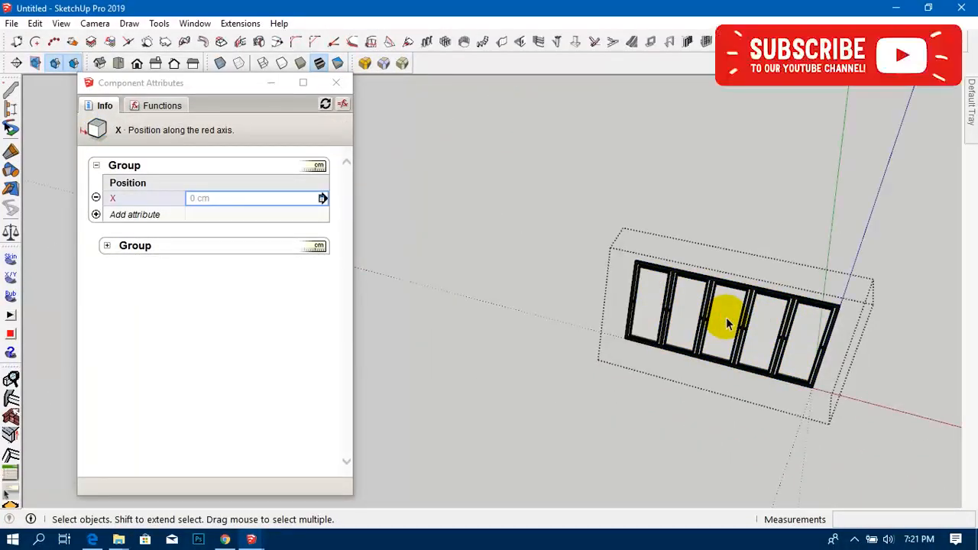
pyautogui.click(739, 214)
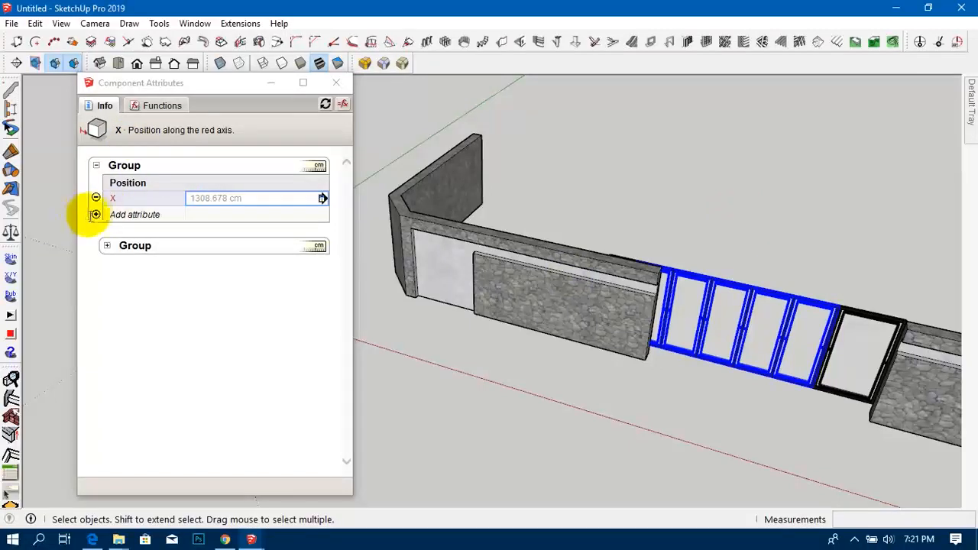
# Add the onClick behavior attribute to the sliding gate group.
pyautogui.click(95, 216)
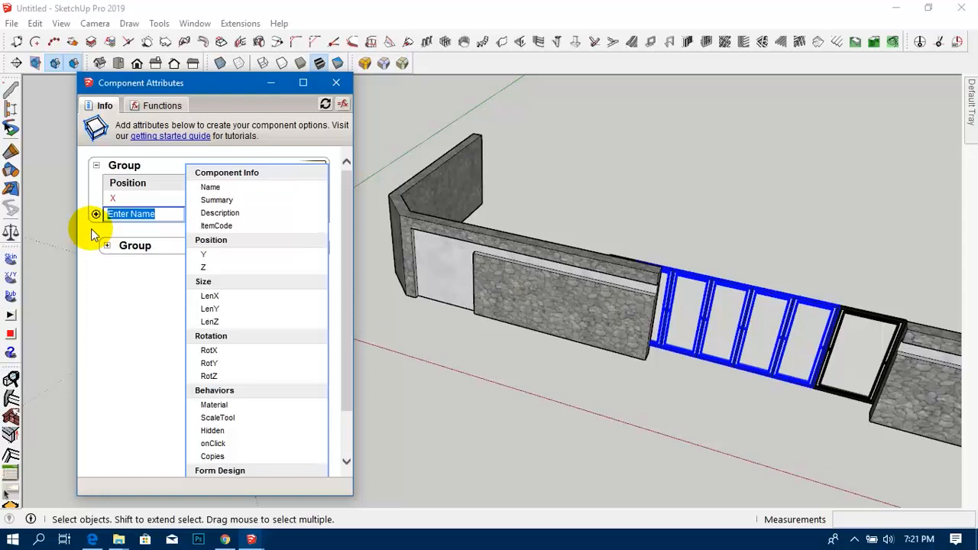
pyautogui.click(115, 297)
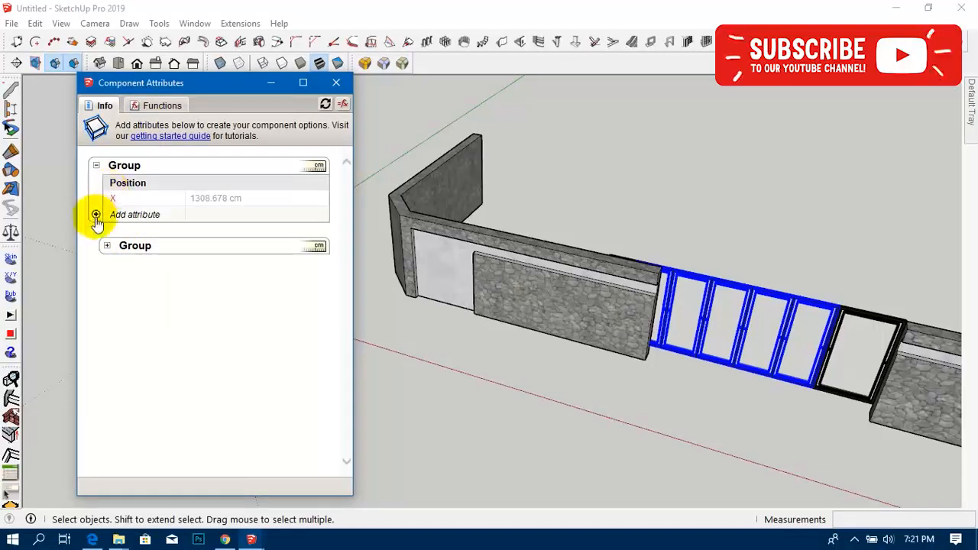
pyautogui.click(96, 215)
pyautogui.scroll(-2, 246, 382)
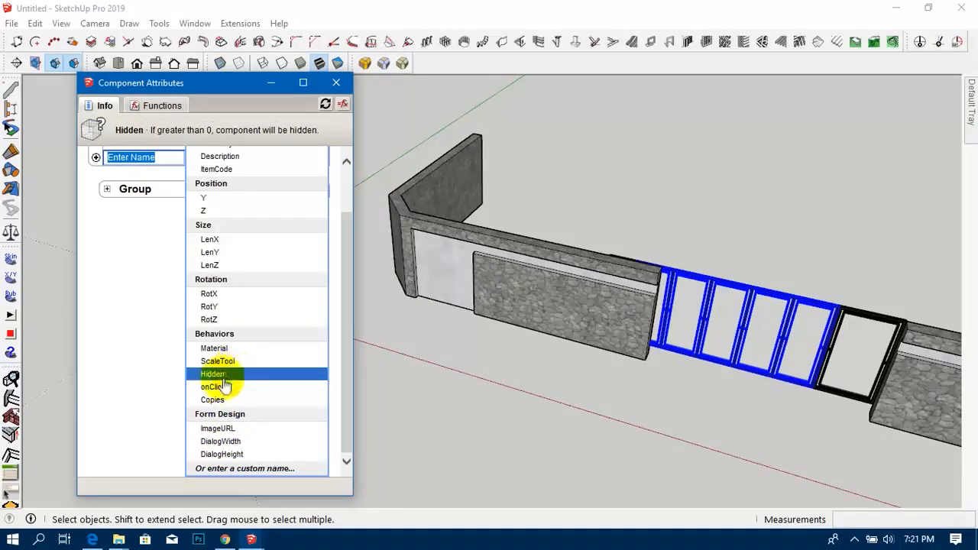
pyautogui.click(213, 387)
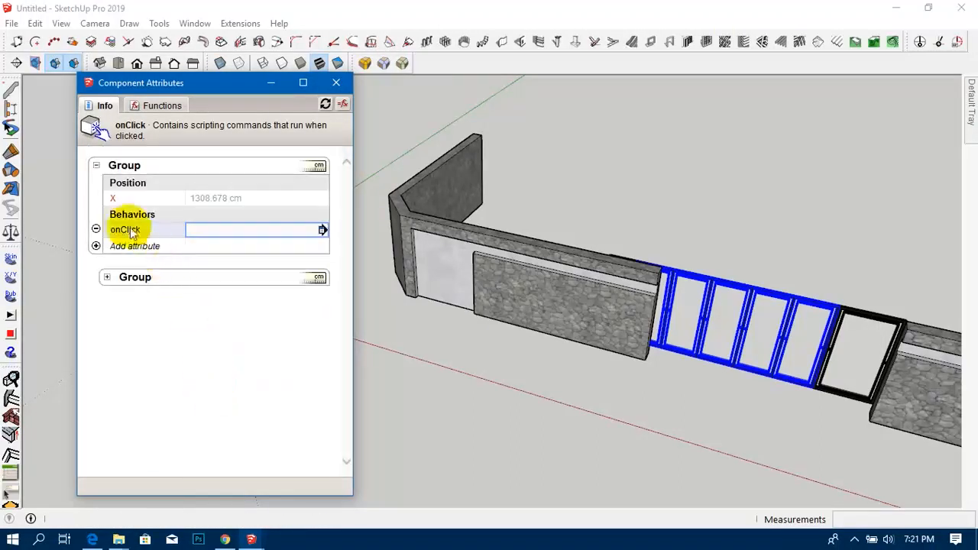
# Find the ANIMATE function among the onClick functions and show its syntax for reference.
pyautogui.click(164, 107)
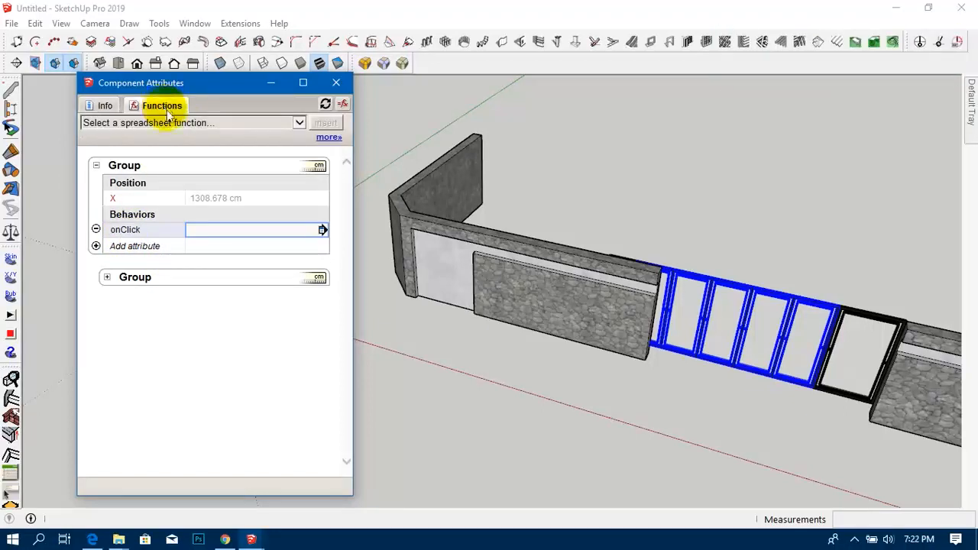
pyautogui.click(299, 122)
pyautogui.scroll(-3, 262, 309)
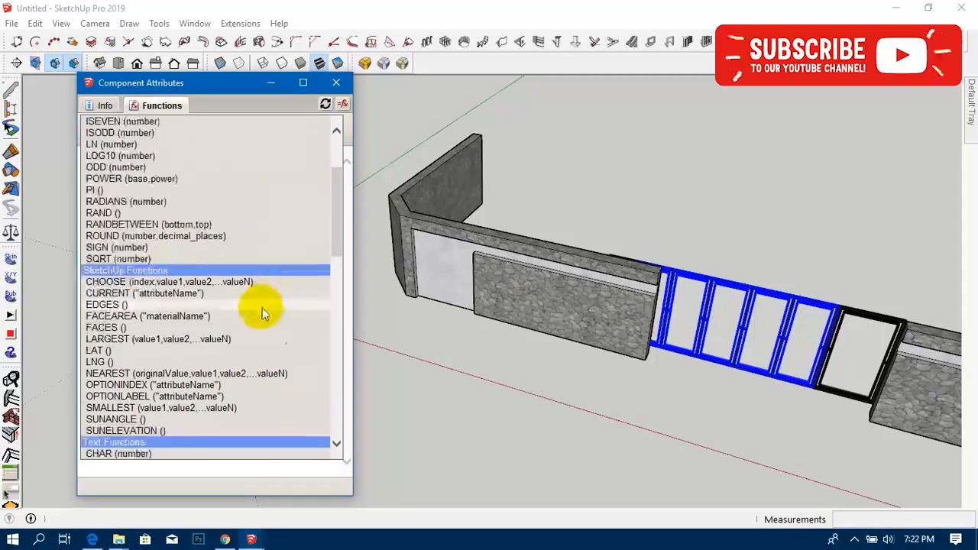
pyautogui.scroll(-8, 262, 314)
pyautogui.scroll(-12, 252, 325)
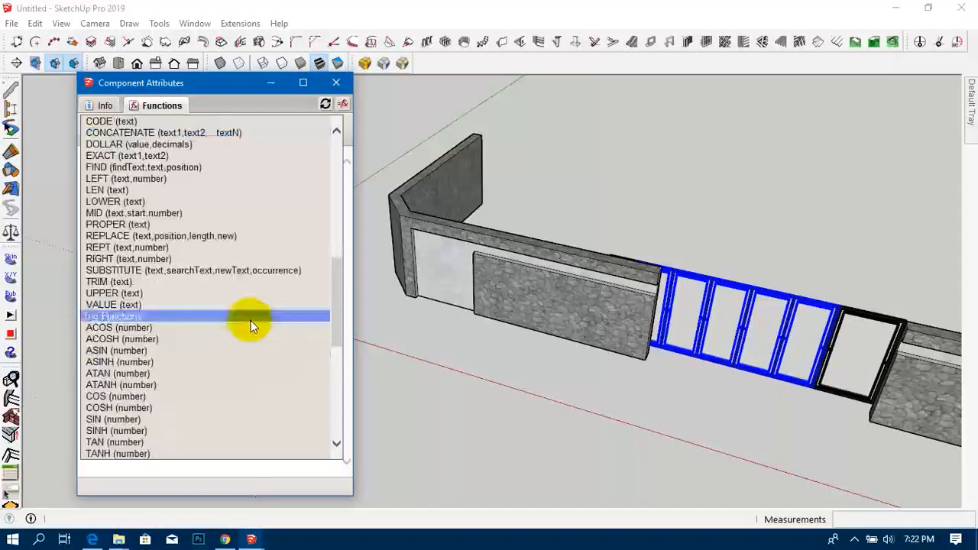
pyautogui.scroll(2, 175, 306)
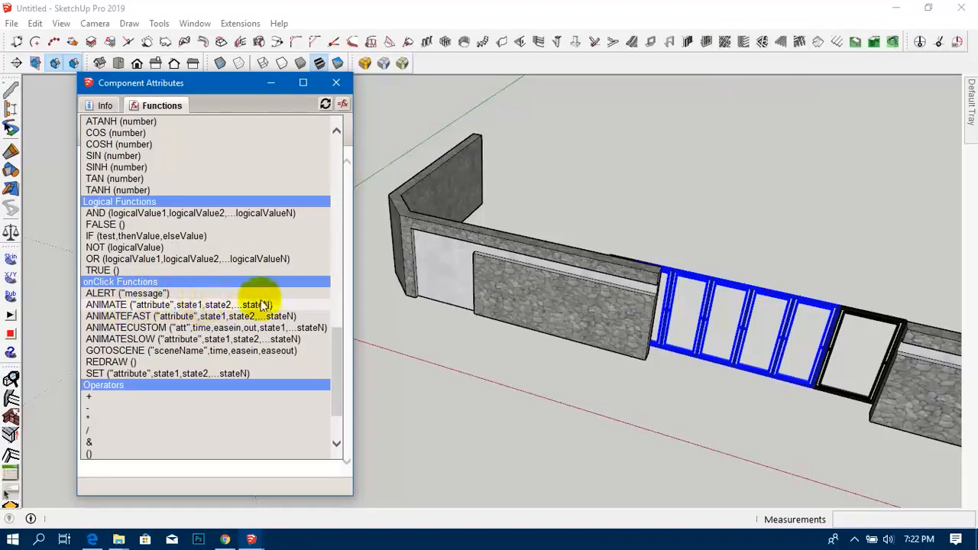
pyautogui.click(160, 306)
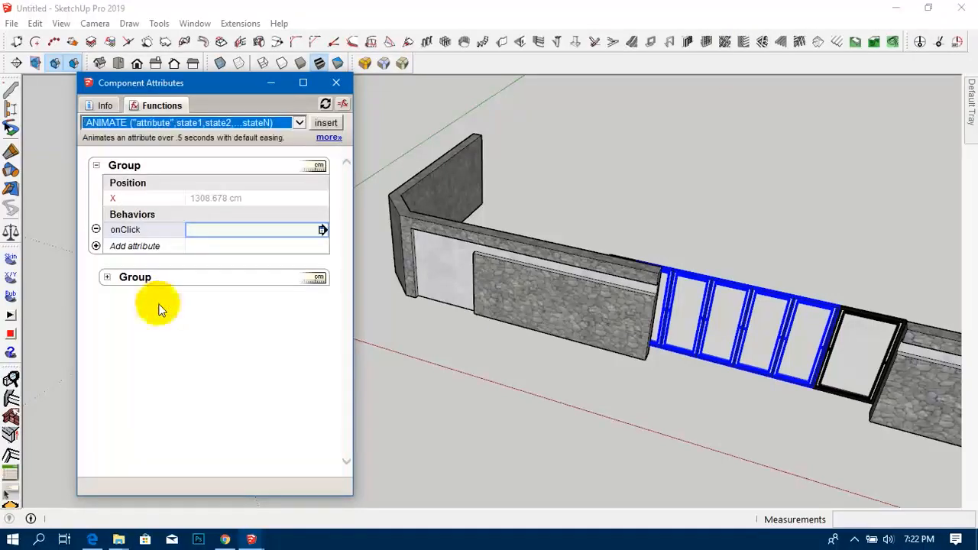
# Set the gate's onClick attribute to ANIMATE("X",1308.678,1200).
pyautogui.click(198, 229)
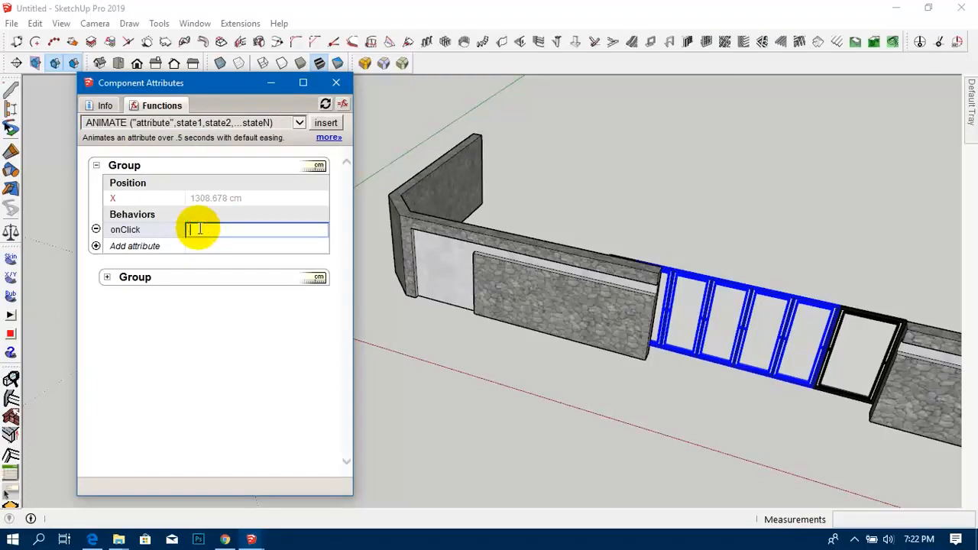
pyautogui.write('an')
pyautogui.press('BackSpace')
pyautogui.press('BackSpace')
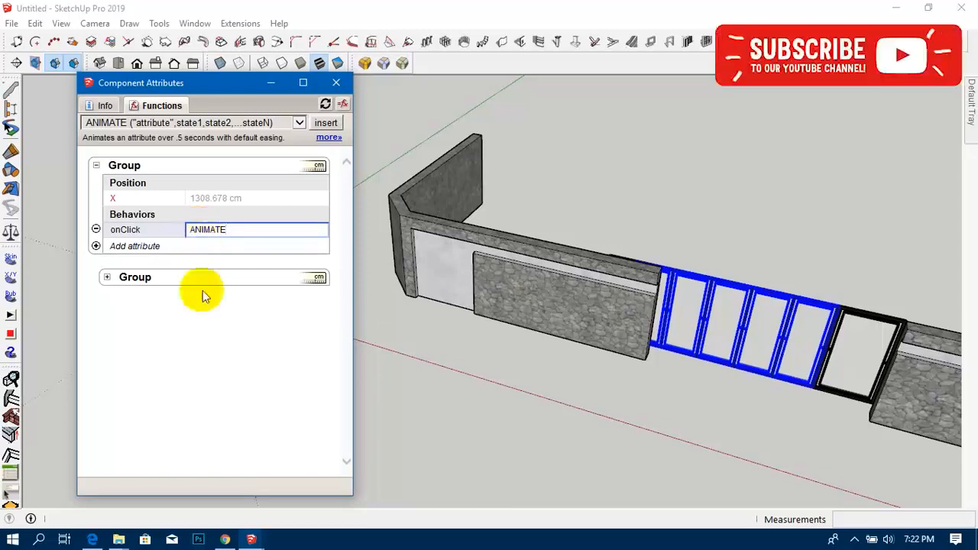
pyautogui.write('ANIMATE(')
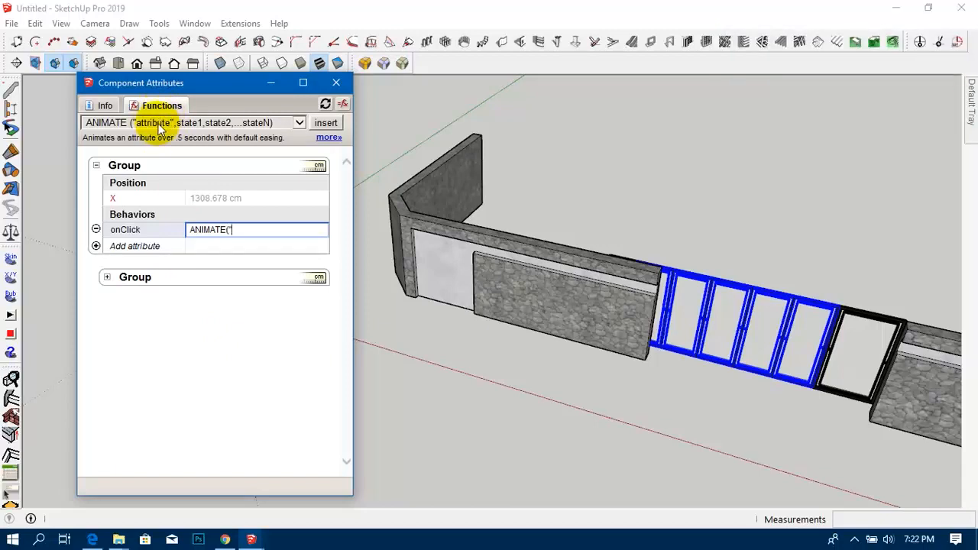
pyautogui.write('"')
pyautogui.click(115, 199)
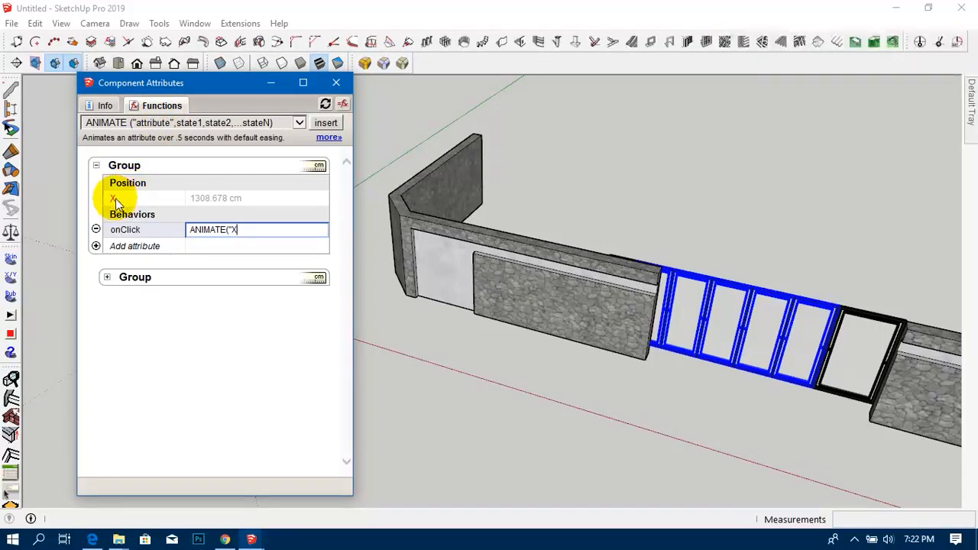
pyautogui.write('",')
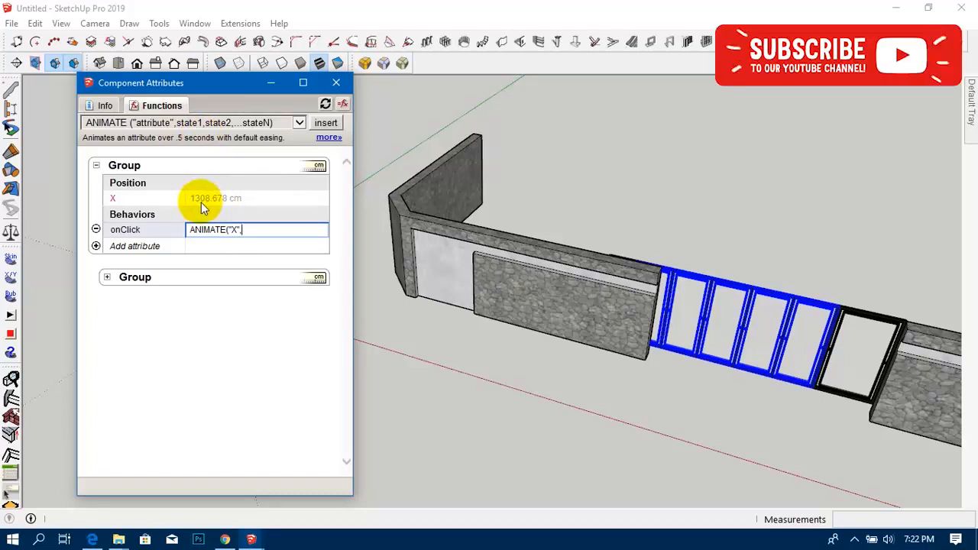
pyautogui.write('1308.')
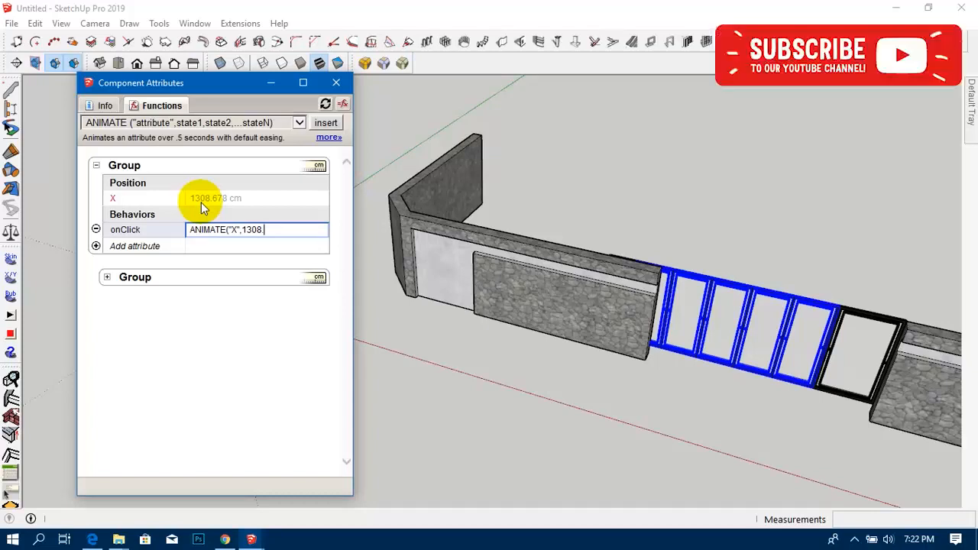
pyautogui.write('678')
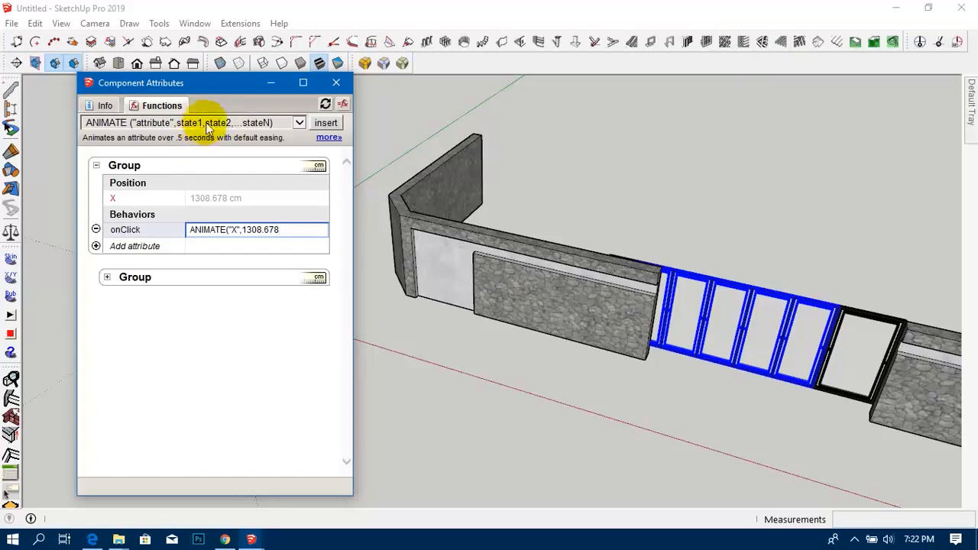
pyautogui.write(',1200')
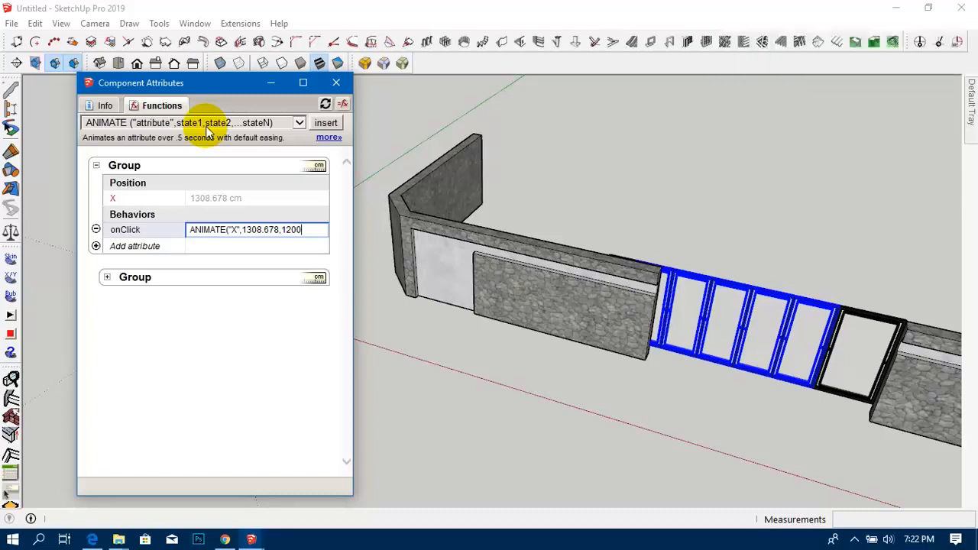
pyautogui.press('Return')
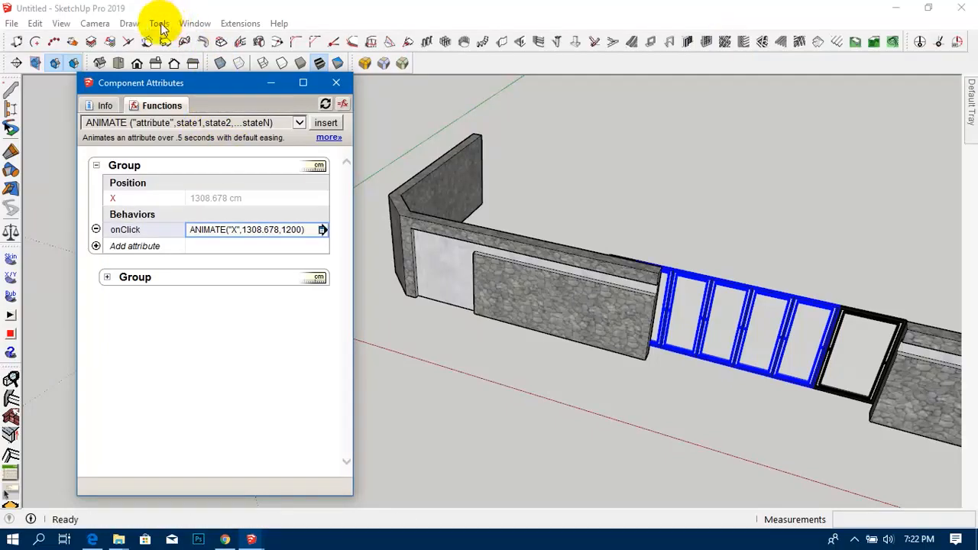
# Test the sliding gate's click animation with the Interact tool, sliding it open and closed again.
pyautogui.click(159, 23)
pyautogui.click(191, 395)
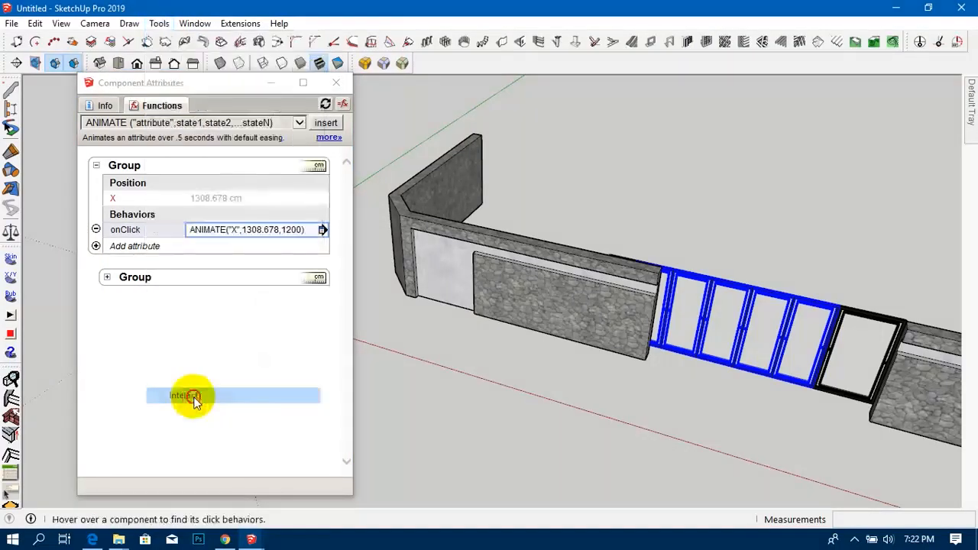
pyautogui.keyDown('shift'); pyautogui.moveTo(875, 339); pyautogui.dragTo(726, 321, button='middle'); pyautogui.keyUp('shift')
pyautogui.scroll(2, 611, 319)
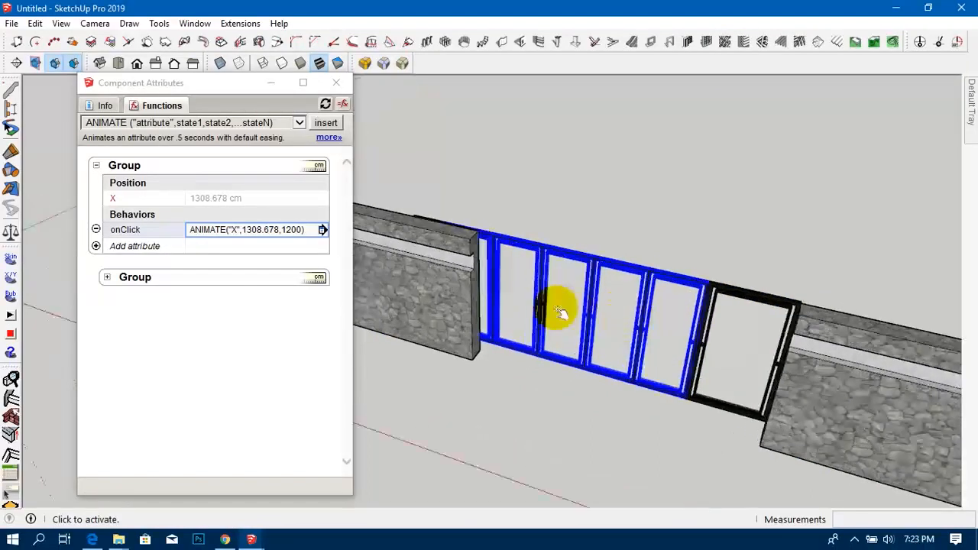
pyautogui.click(578, 301)
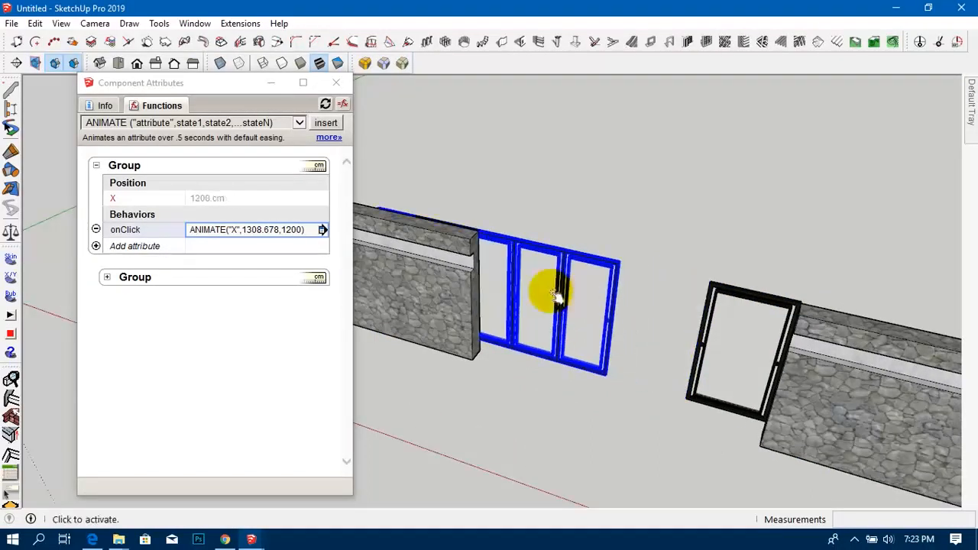
pyautogui.click(560, 301)
pyautogui.click(559, 300)
# Extend the gate's onClick attribute to ANIMATE("X",1308.678,1200,900) and test its stops with the Interact tool.
pyautogui.click(300, 231)
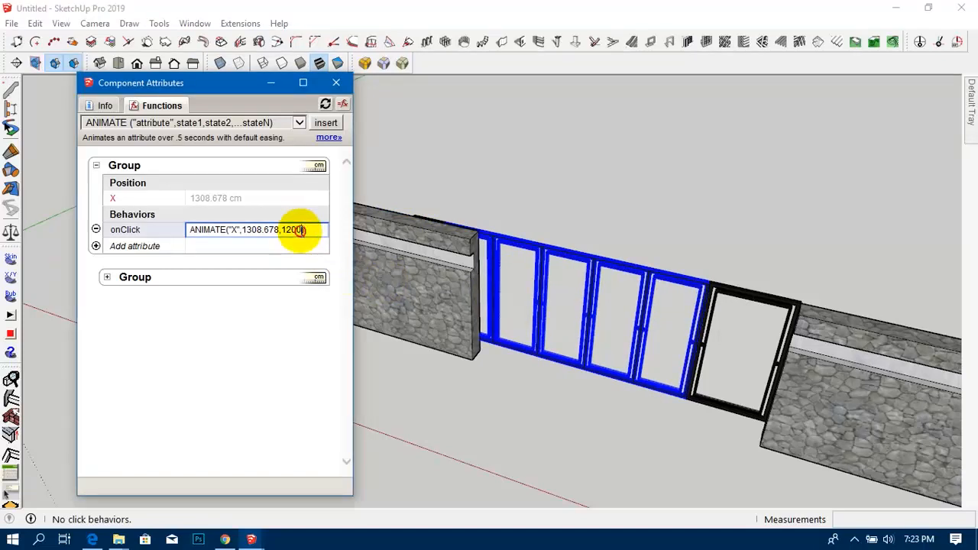
pyautogui.write(',900')
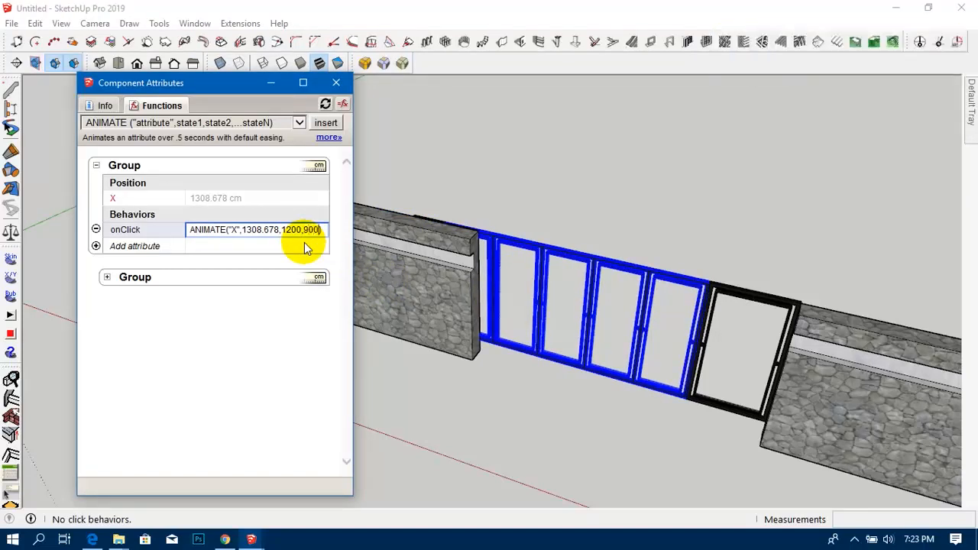
pyautogui.press('Return')
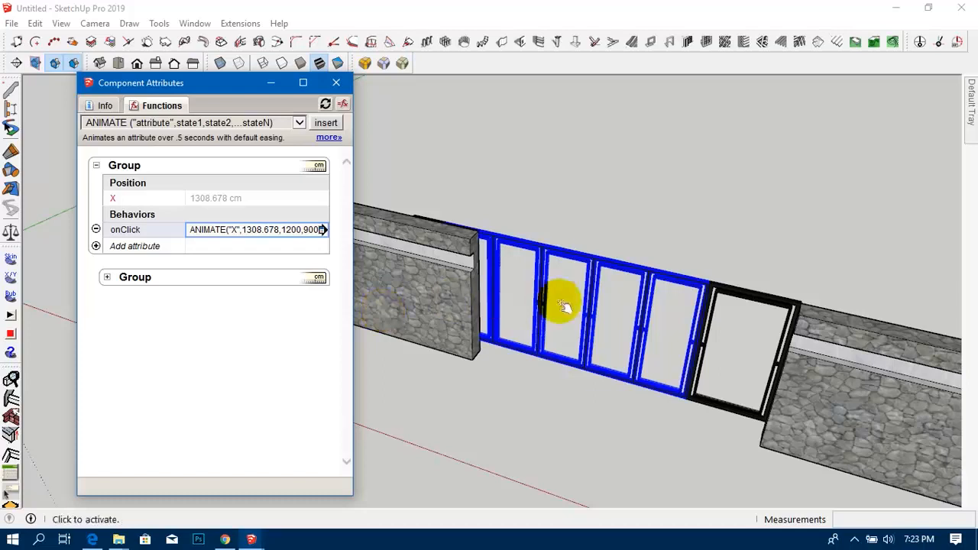
pyautogui.click(591, 301)
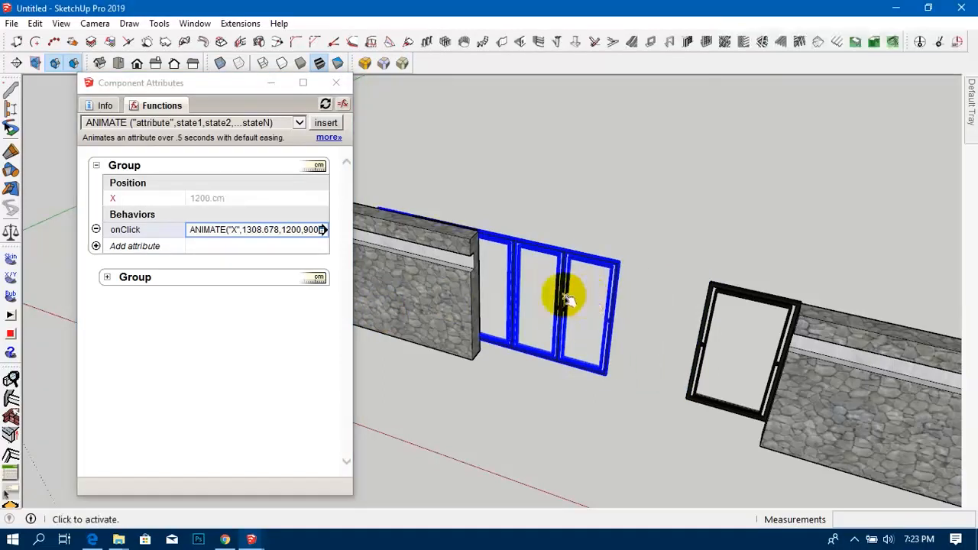
pyautogui.click(565, 298)
pyautogui.moveTo(769, 382); pyautogui.dragTo(534, 371, button='middle')
pyautogui.click(530, 233)
pyautogui.scroll(-2, 706, 238)
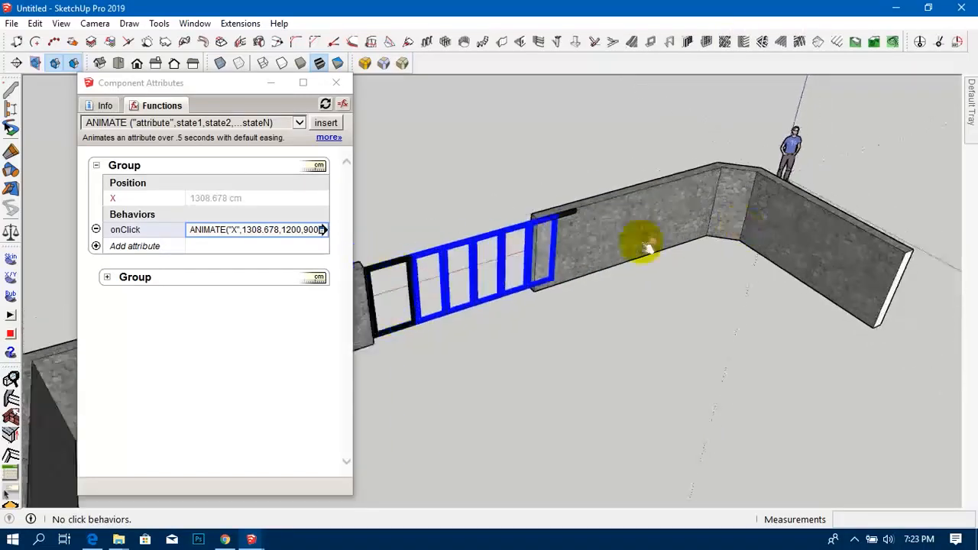
pyautogui.scroll(1, 451, 269)
# Set the gate's onClick attribute to ANIMATE("X",1308.678,1200,1000) and run the gate through its full slide cycle.
pyautogui.click(307, 231)
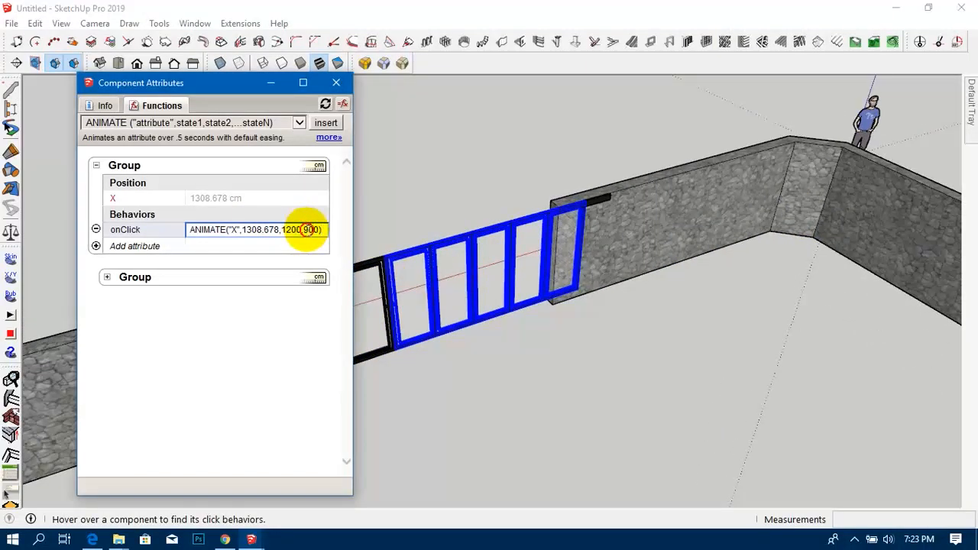
pyautogui.press('BackSpace')
pyautogui.write('10')
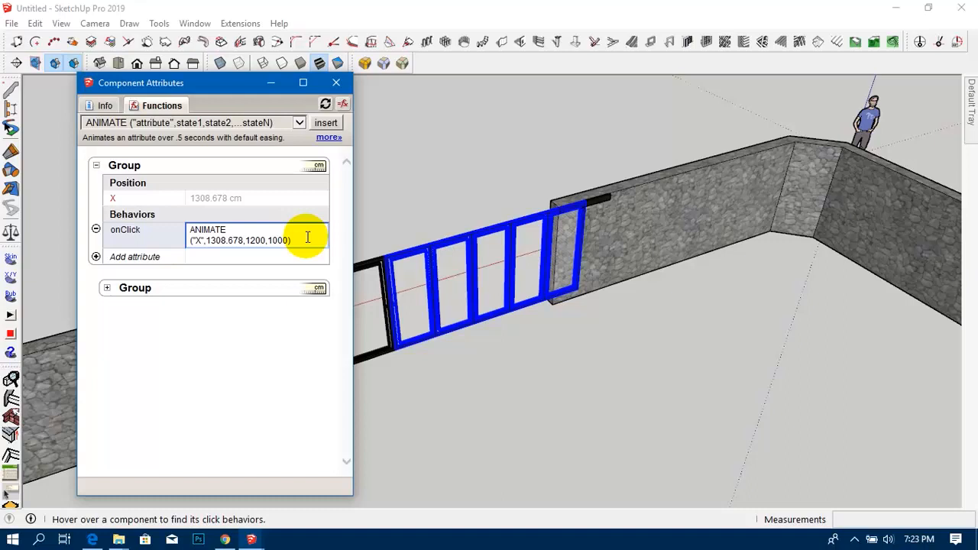
pyautogui.press('Return')
pyautogui.click(428, 267)
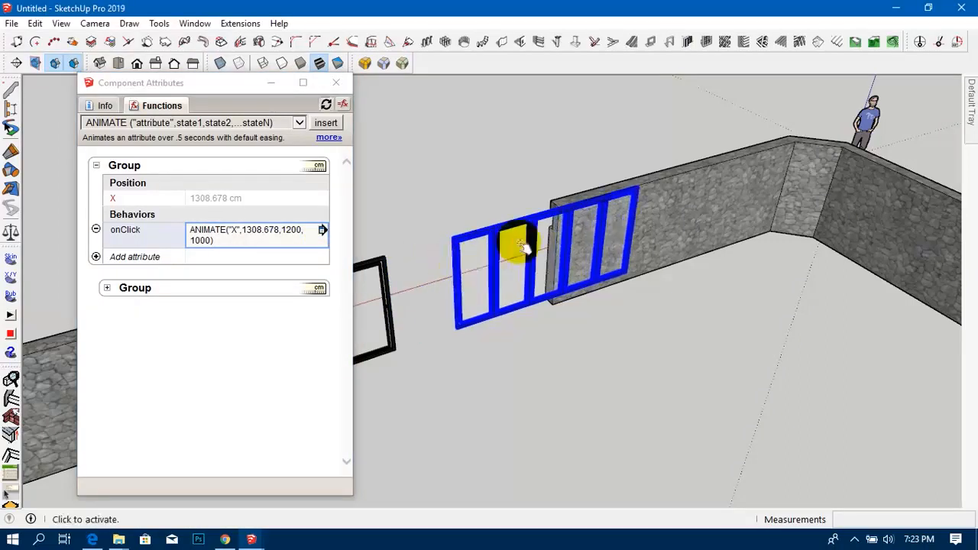
pyautogui.click(519, 244)
pyautogui.click(641, 209)
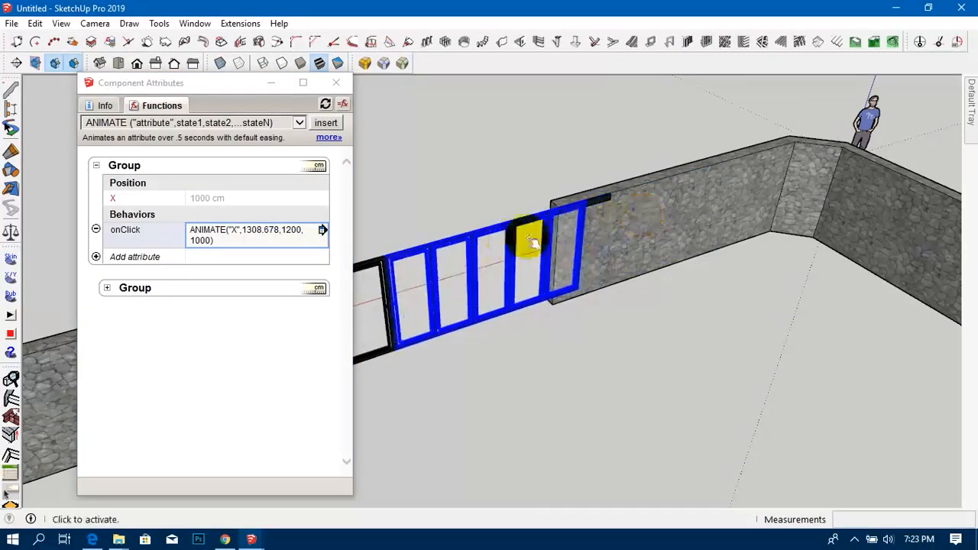
# Change the gate's onClick attribute to ANIMATE("X",1308.678,1200,1000.1200) and test the gate's opening and closing cycle.
pyautogui.click(217, 244)
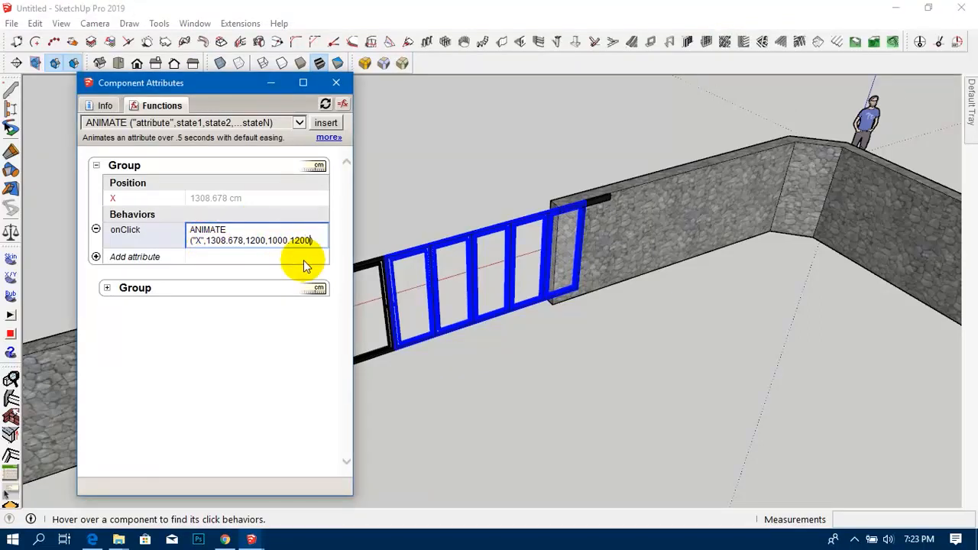
pyautogui.press('Return')
pyautogui.click(455, 281)
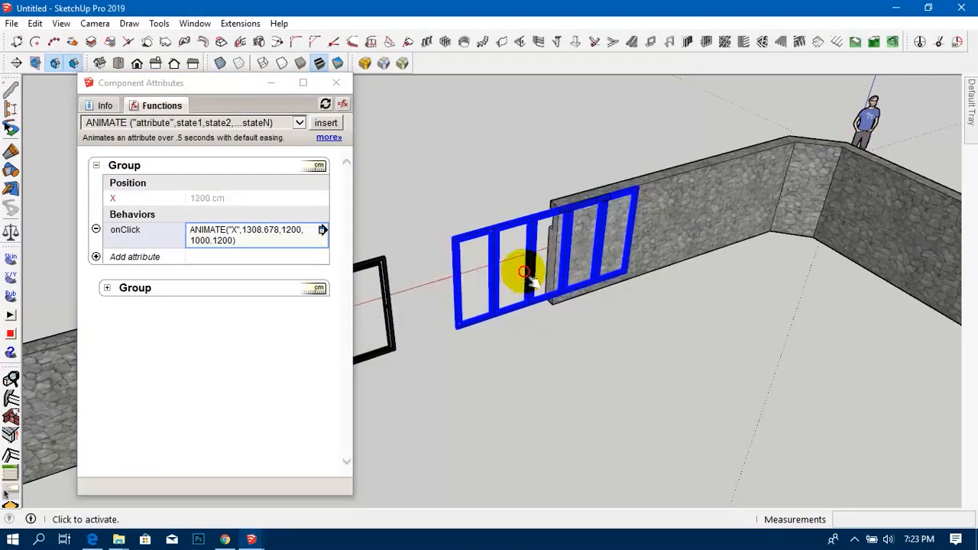
pyautogui.click(592, 229)
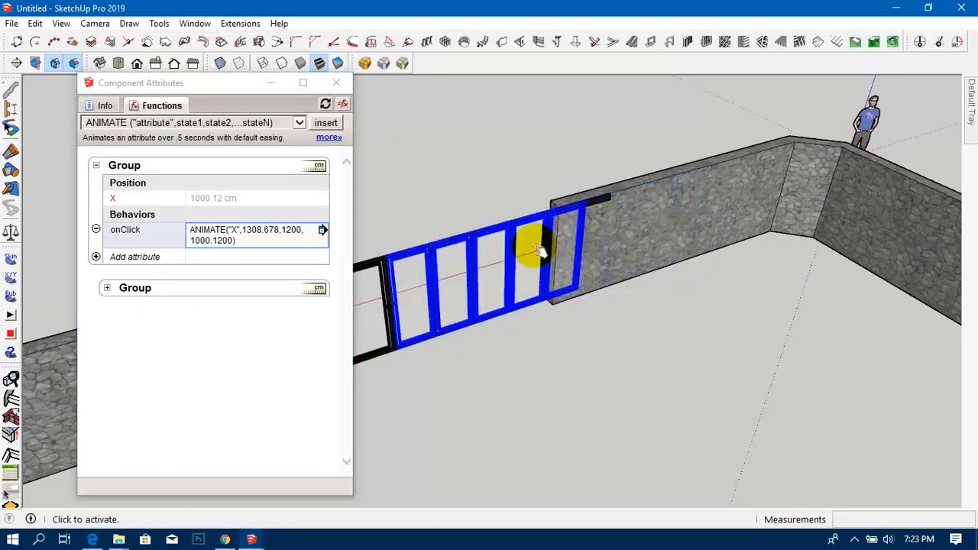
pyautogui.click(465, 260)
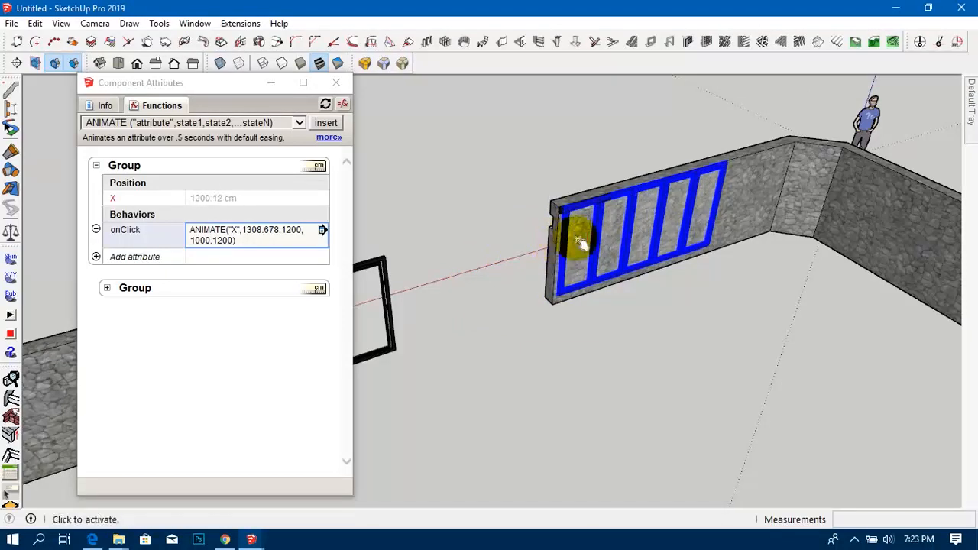
pyautogui.click(581, 234)
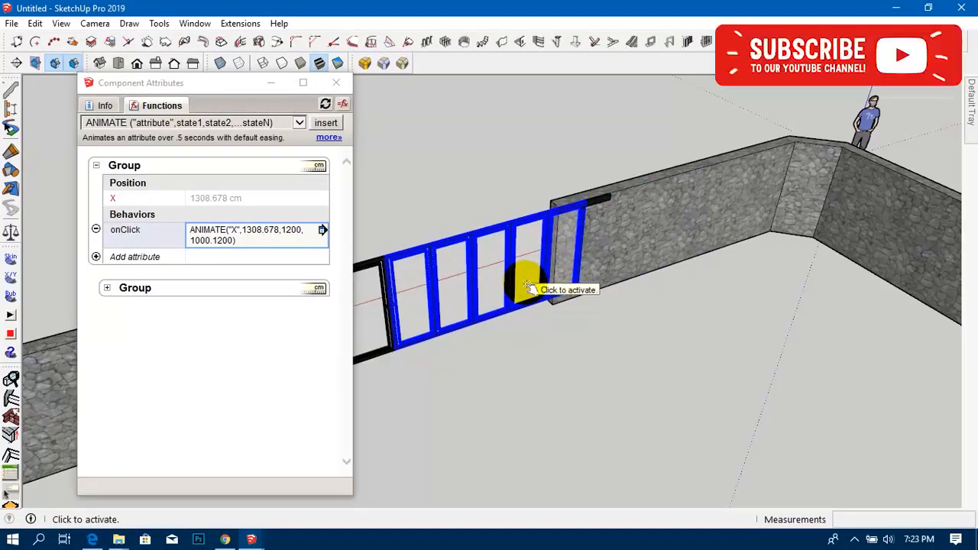
# Close the component attributes window, return to the Select tool and deselect the gate.
pyautogui.moveTo(517, 246); pyautogui.dragTo(802, 258, button='middle')
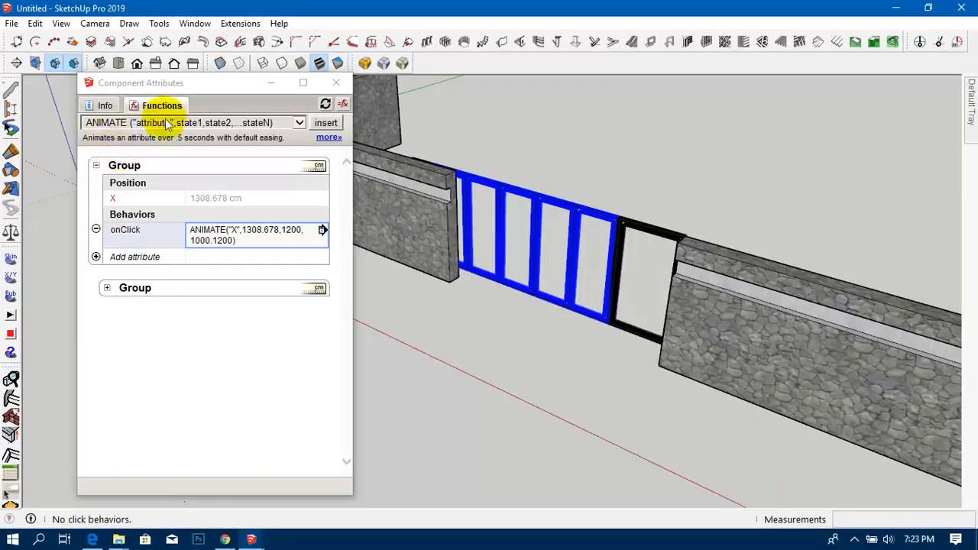
pyautogui.click(336, 84)
pyautogui.click(318, 62)
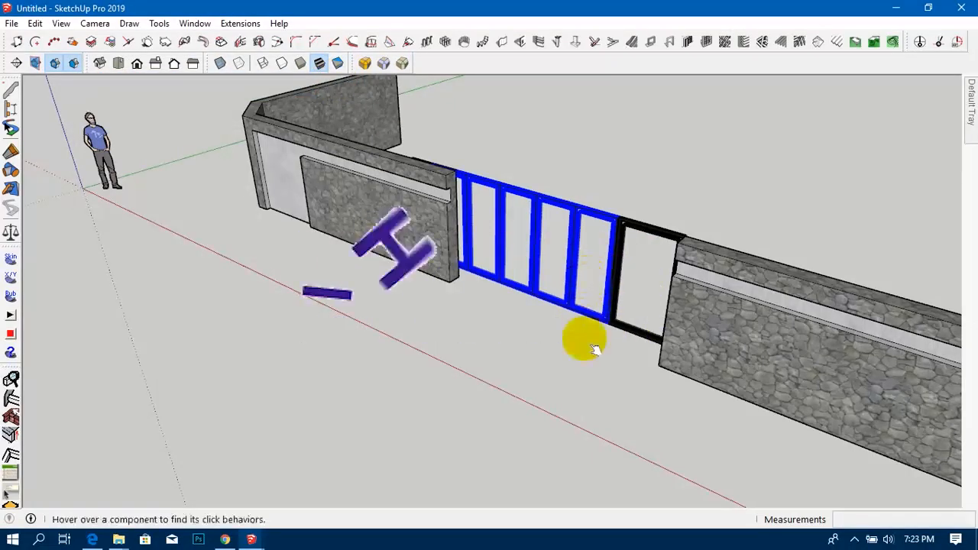
pyautogui.press('space')
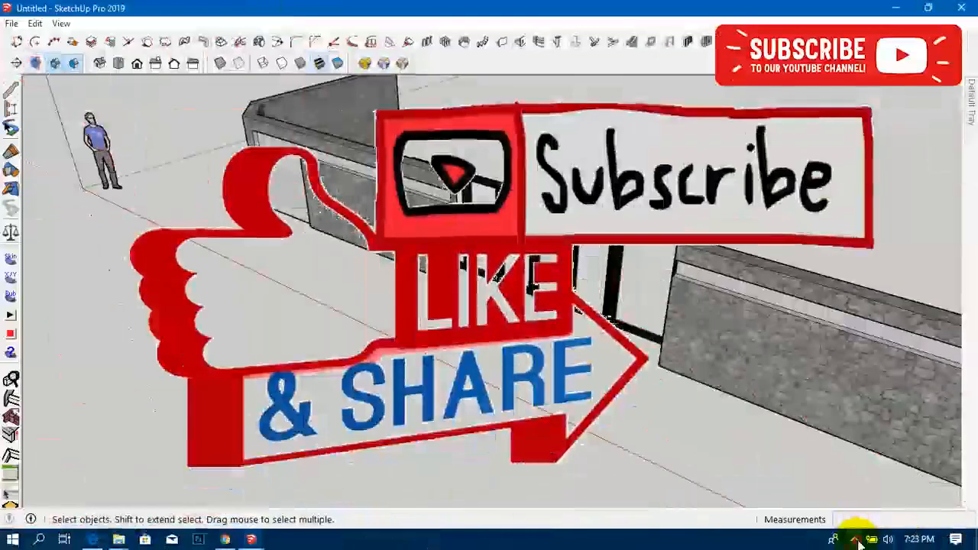
pyautogui.click(854, 539)
pyautogui.rightClick(856, 489)
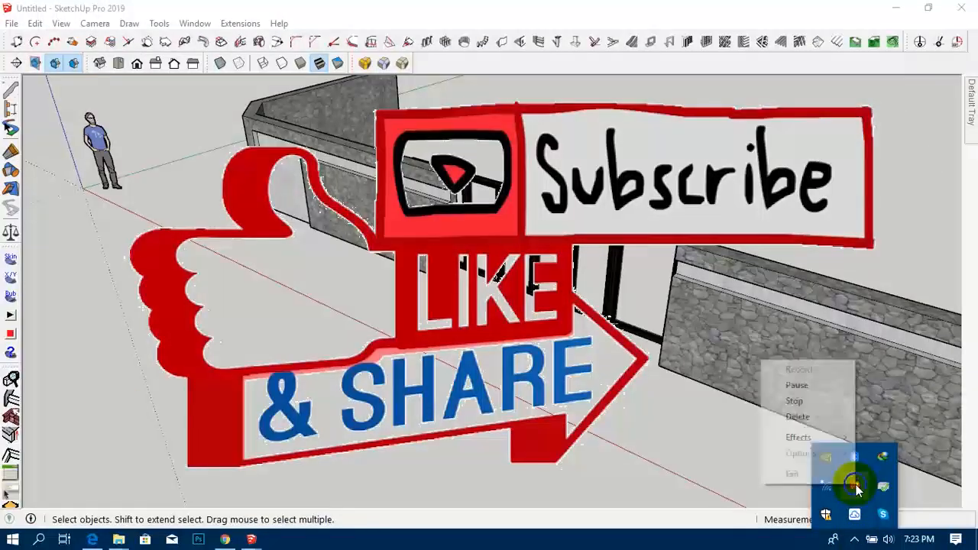